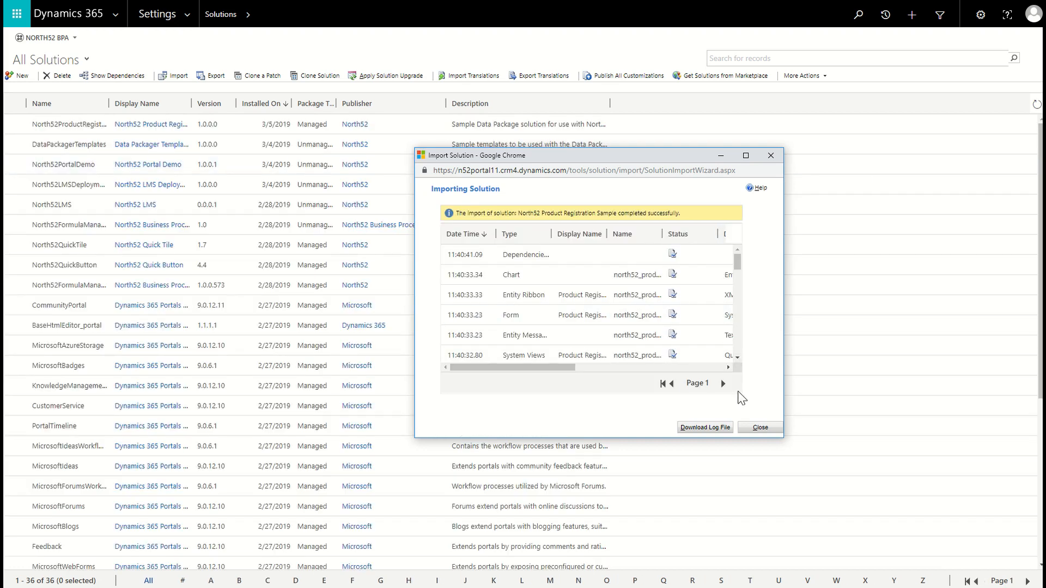
- Close the solution import window and publish all customizations
left_click(759, 428)
left_click(608, 80)
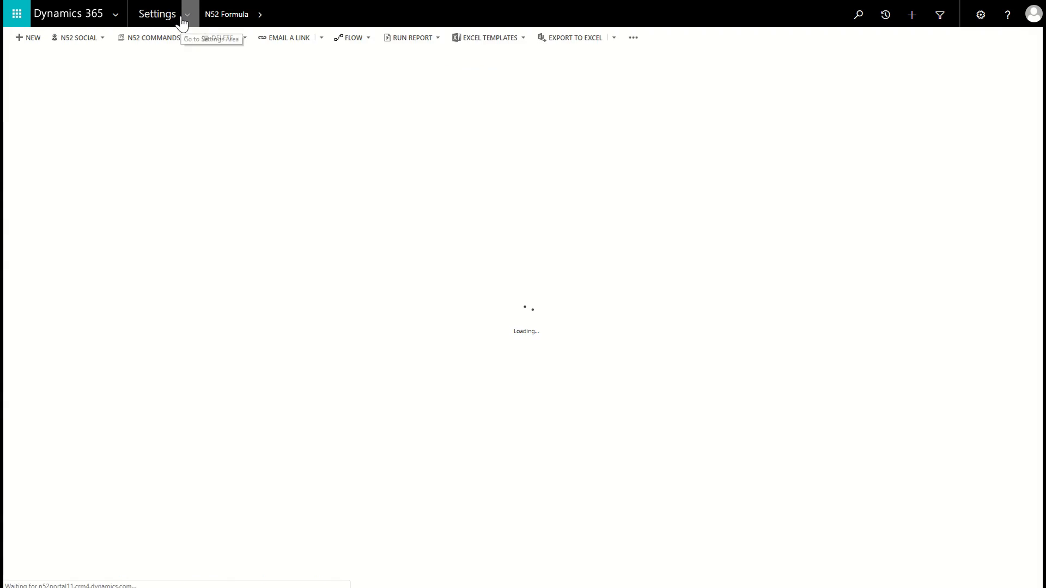
- Open the System Jobs list and refresh it to check the status of the N52 Publish All job
left_click(188, 20)
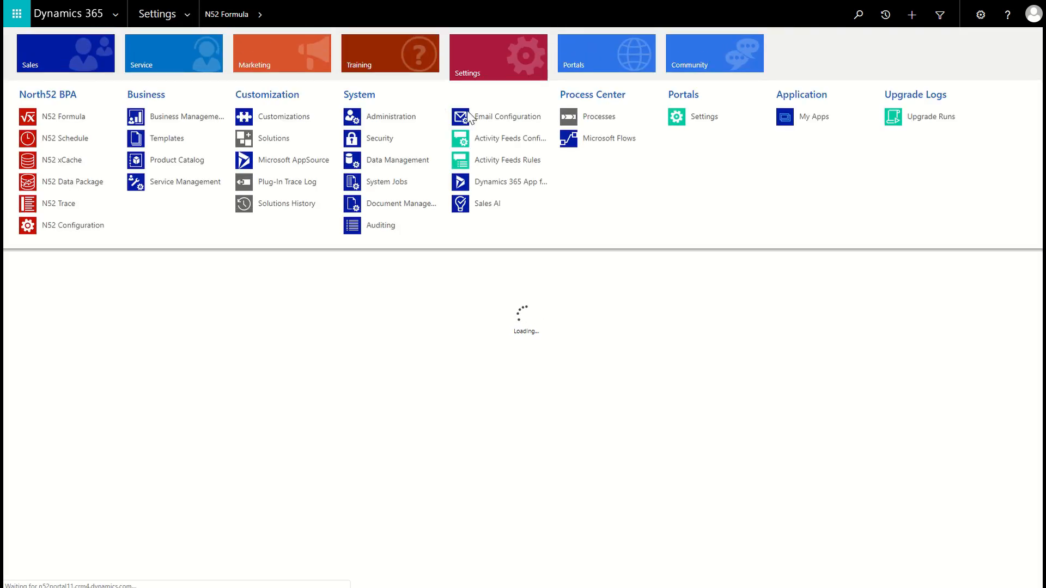
left_click(386, 188)
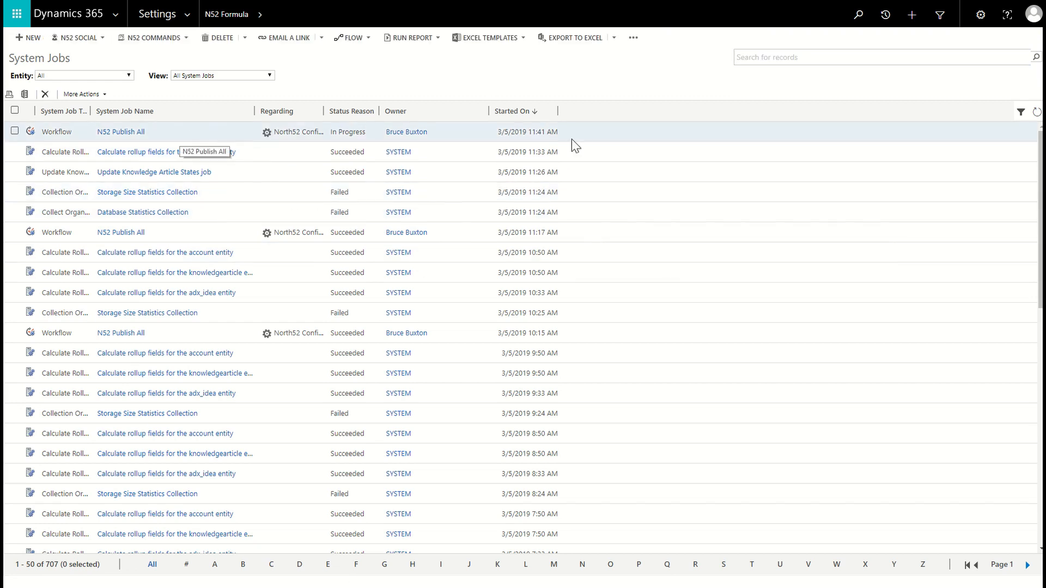
left_click(1037, 113)
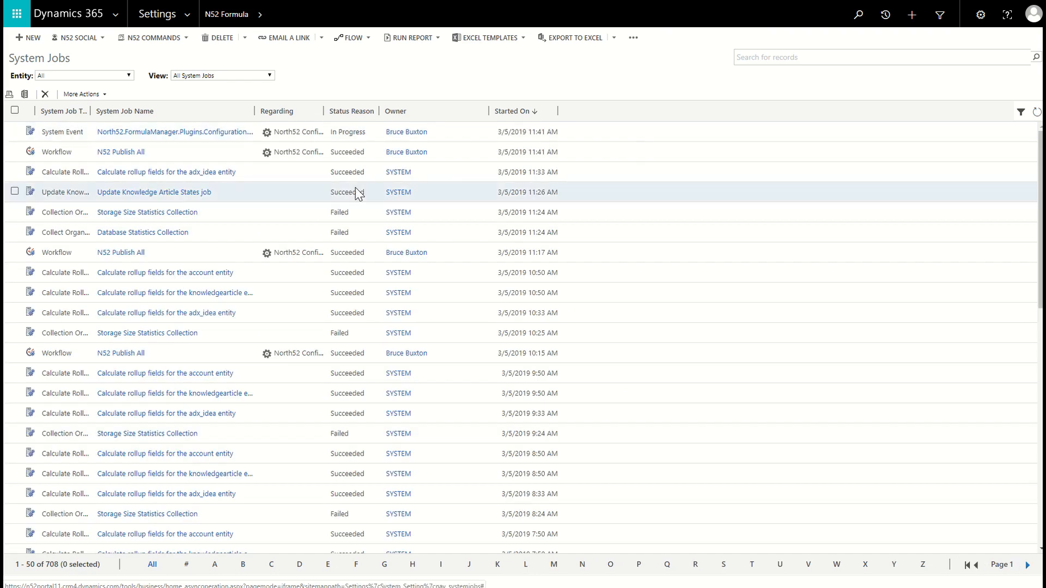
- Open the Data Package - Product Registrations record from the N52 Data Package list
left_click(186, 21)
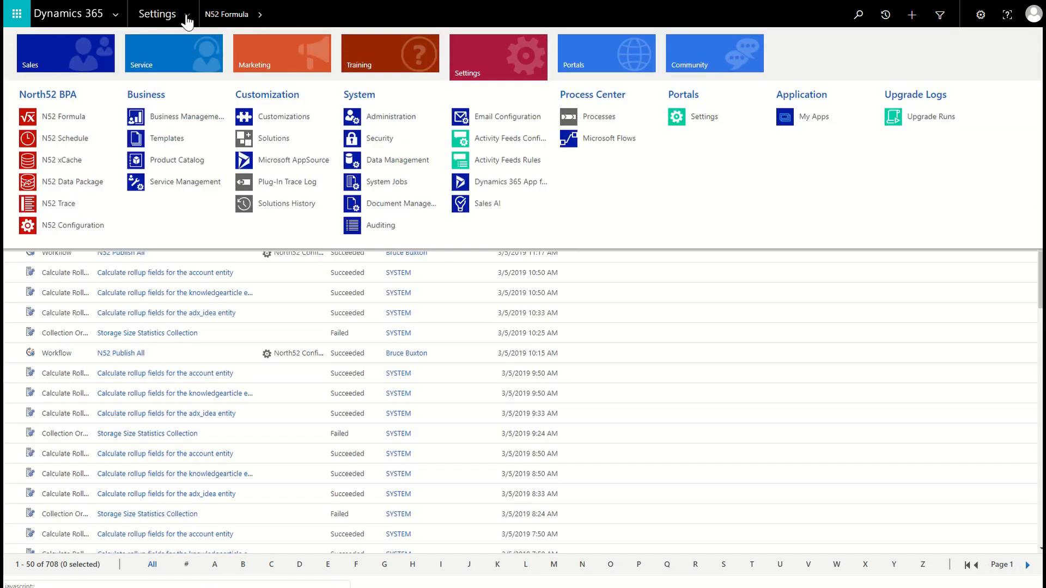
left_click(70, 186)
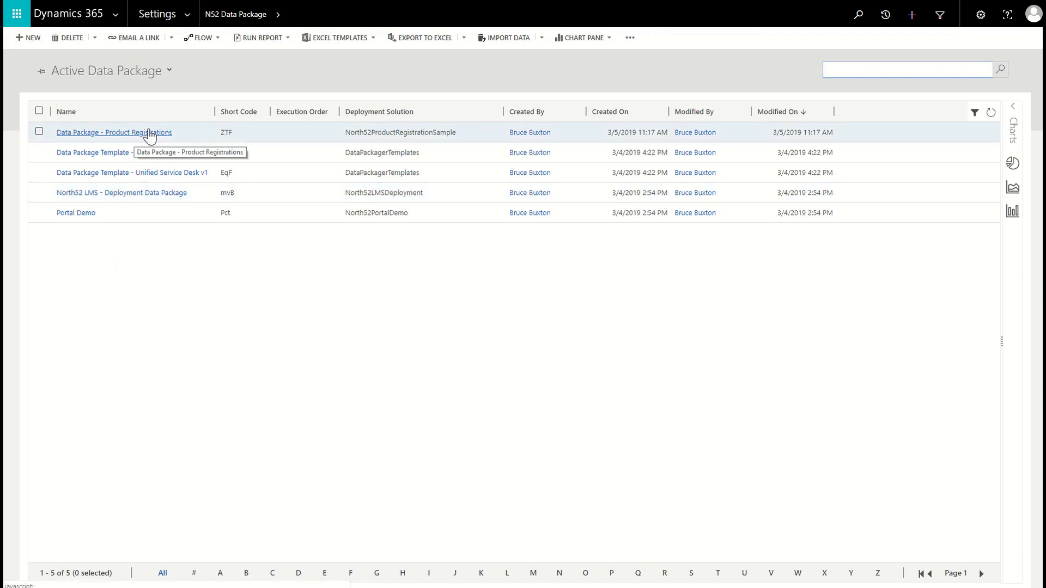
double_click(284, 132)
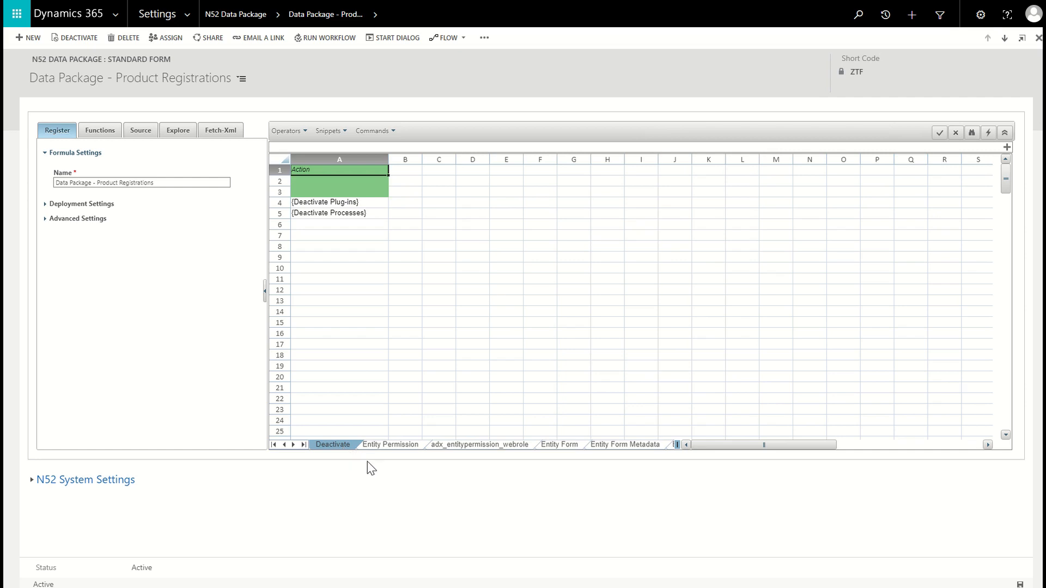
- Review the data package's sheets one by one, from Entity Permission through Entity Form and Entity List to Web Page
left_click(409, 450)
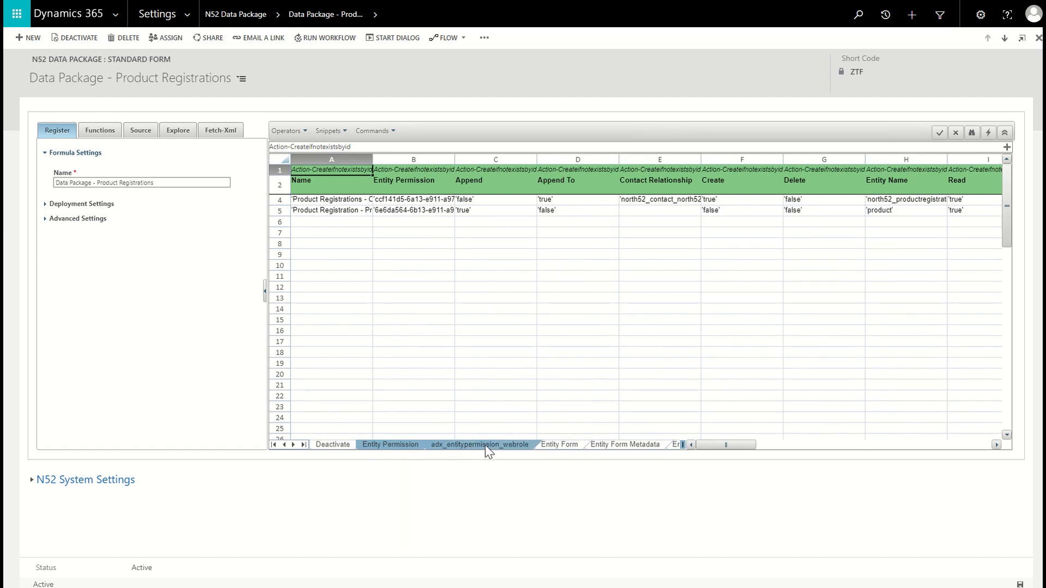
left_click(510, 450)
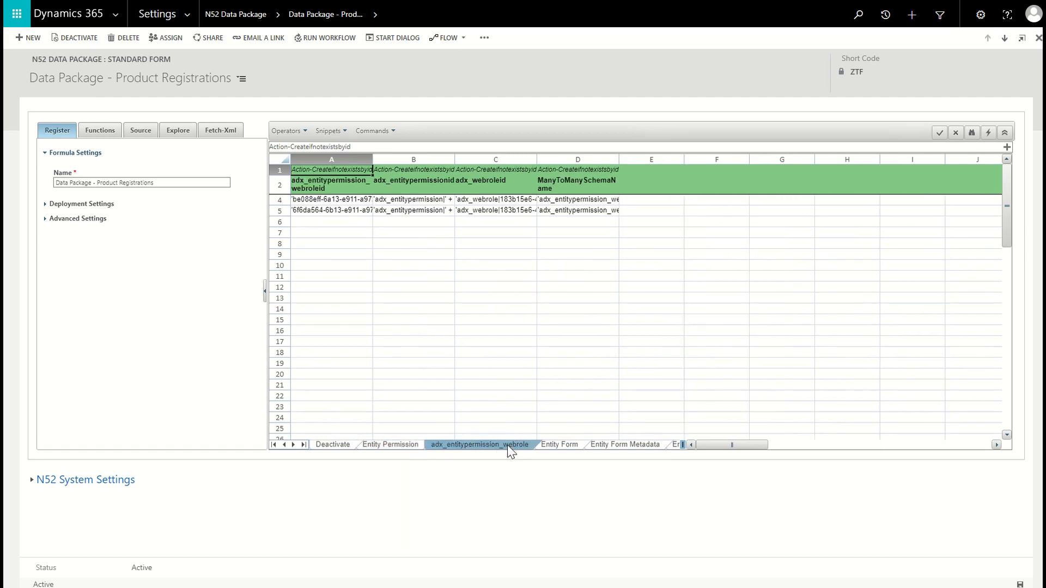
left_click(559, 444)
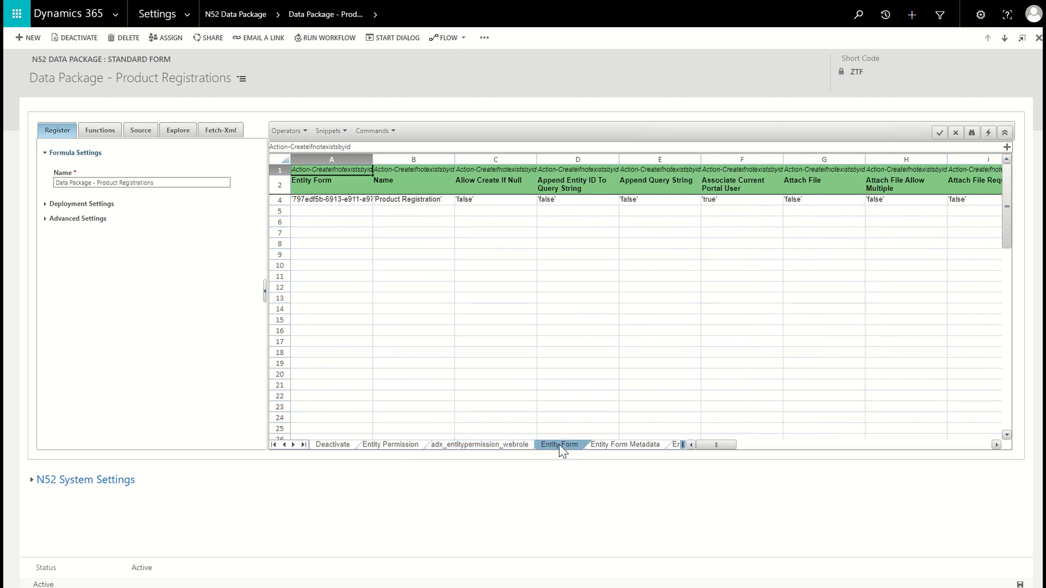
left_click(613, 443)
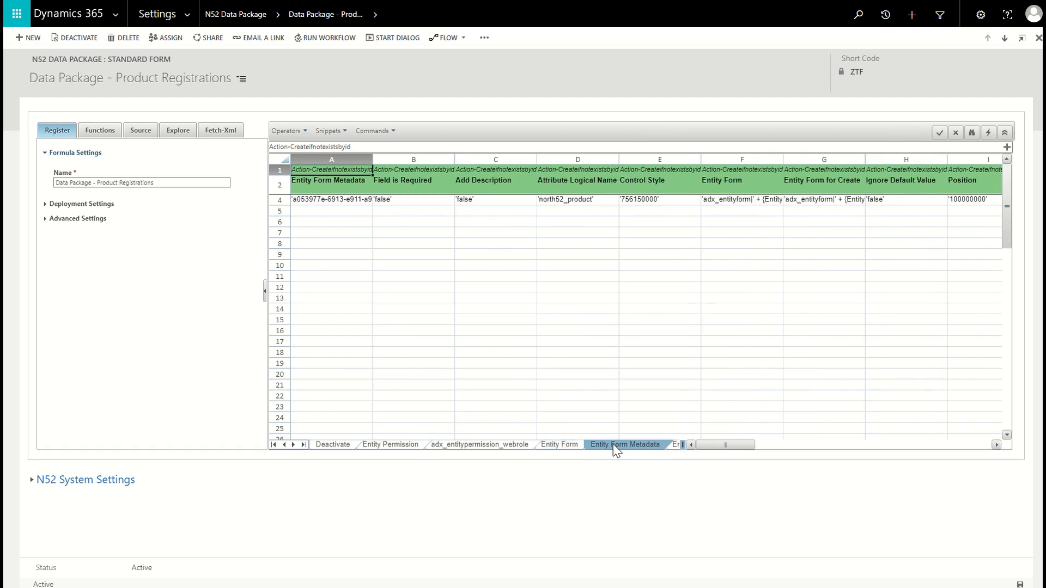
left_click(674, 446)
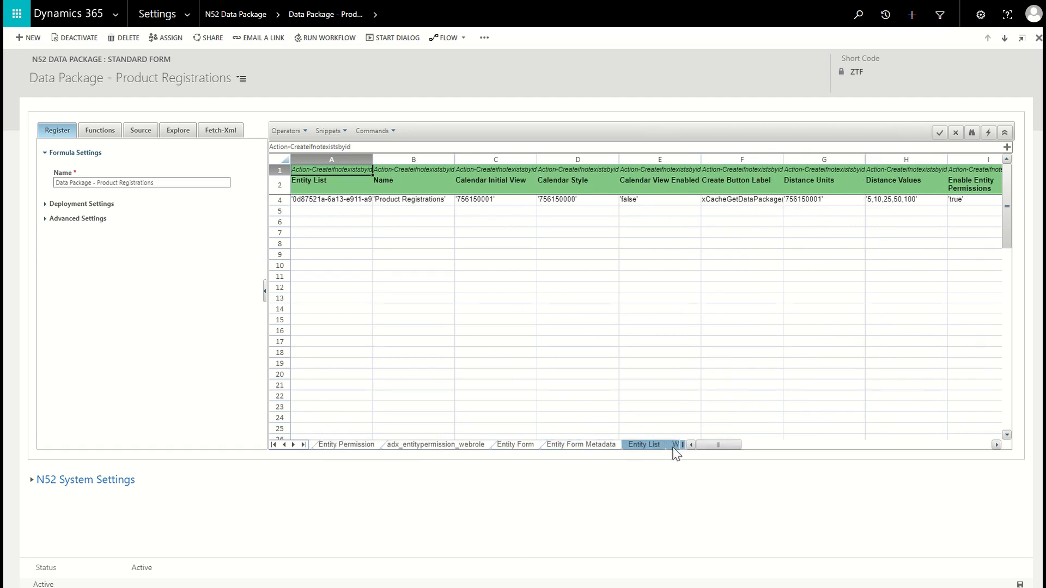
left_click(676, 445)
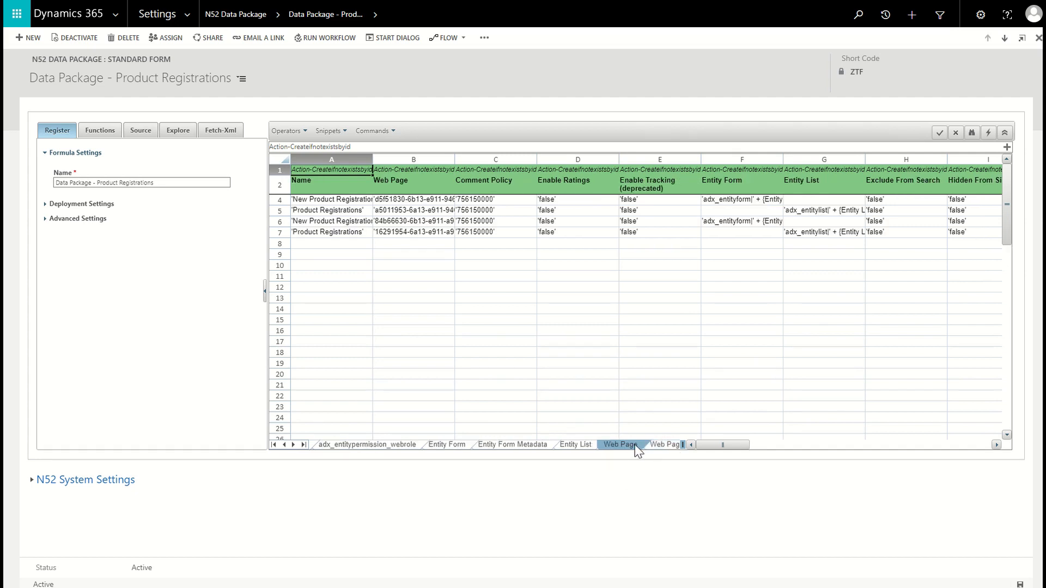
- Review the Web Page-SR-Update, Entity List-Web Page-BD-Update and Web Link sheets of the data package
left_click(664, 448)
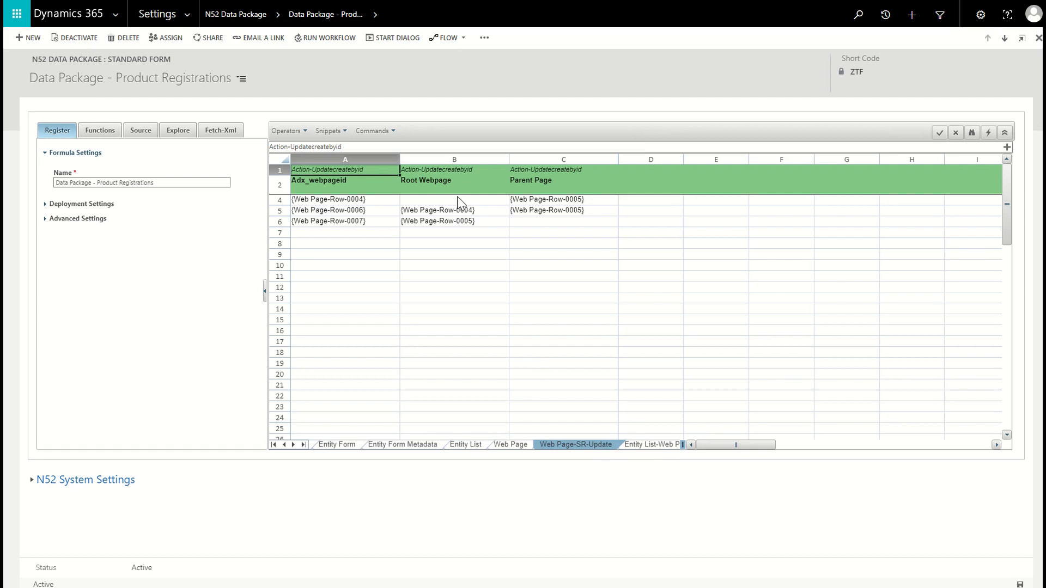
left_click(656, 447)
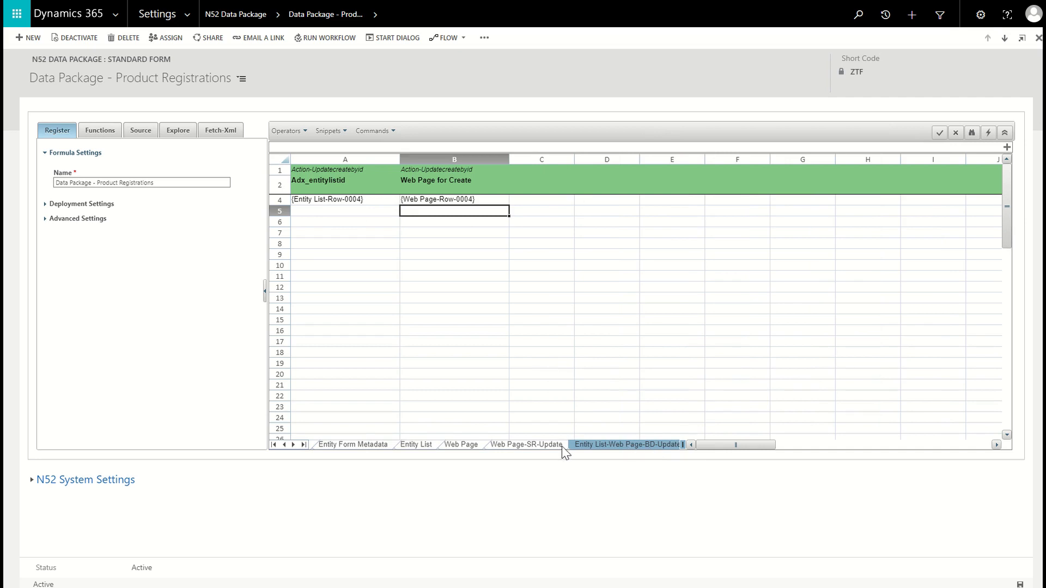
left_click(293, 444)
left_click(293, 445)
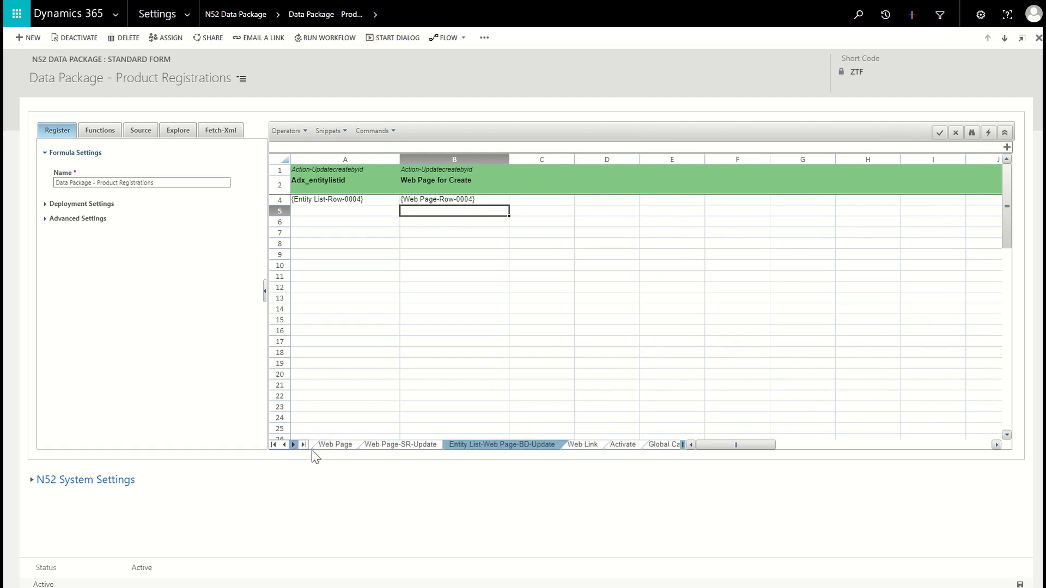
left_click(583, 445)
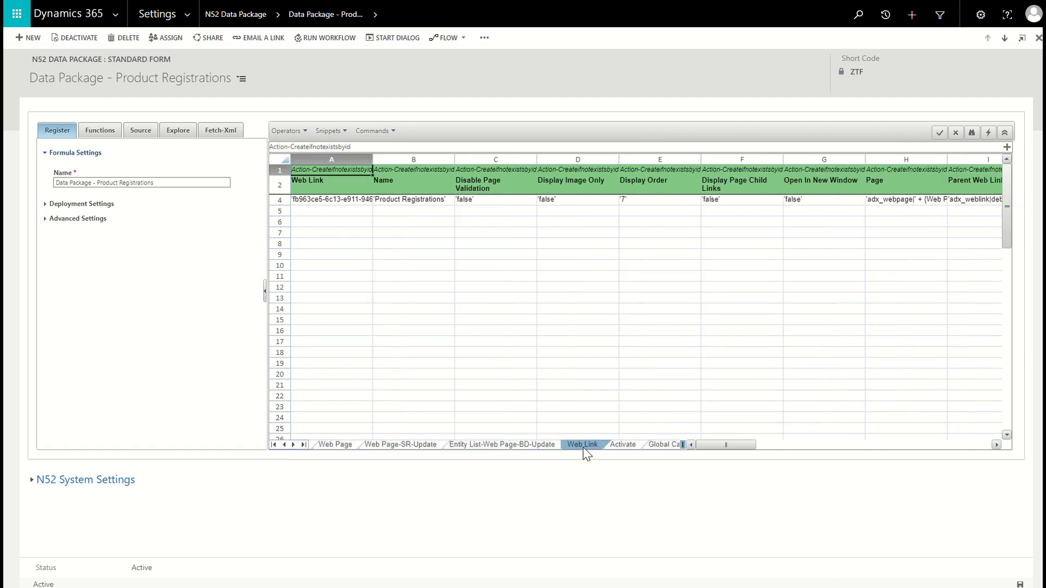
- Examine the Activate sheet and the Plugin - EntitiesToDisableEnableCsv value on the Global Calculations sheet
left_click(630, 446)
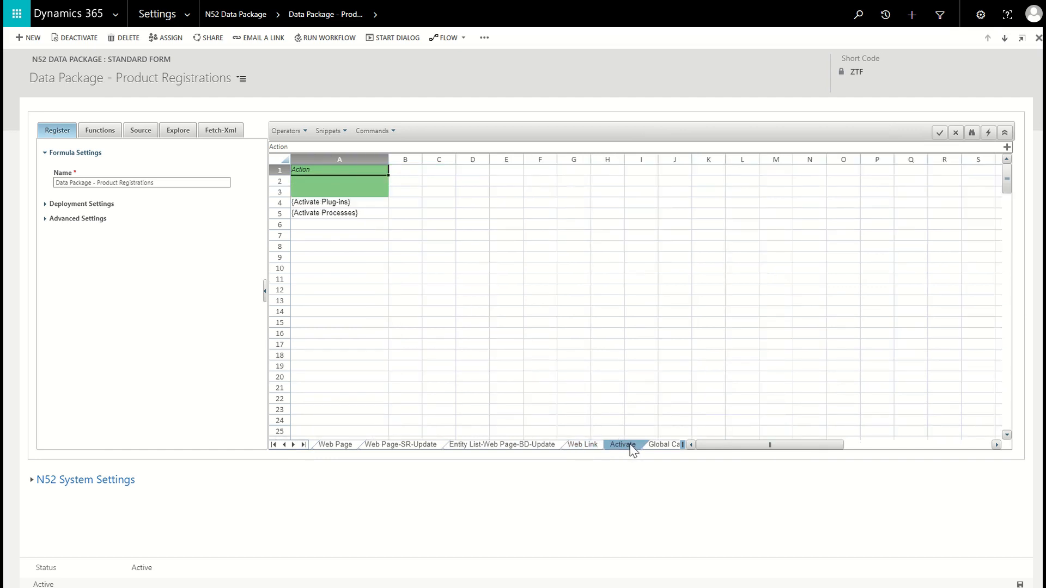
left_click(659, 446)
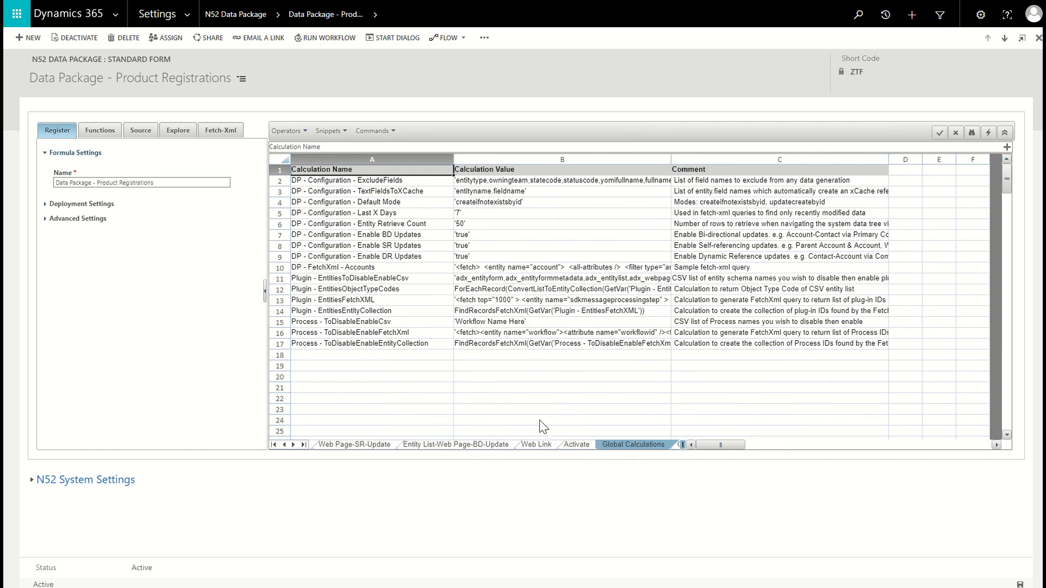
left_click(500, 281)
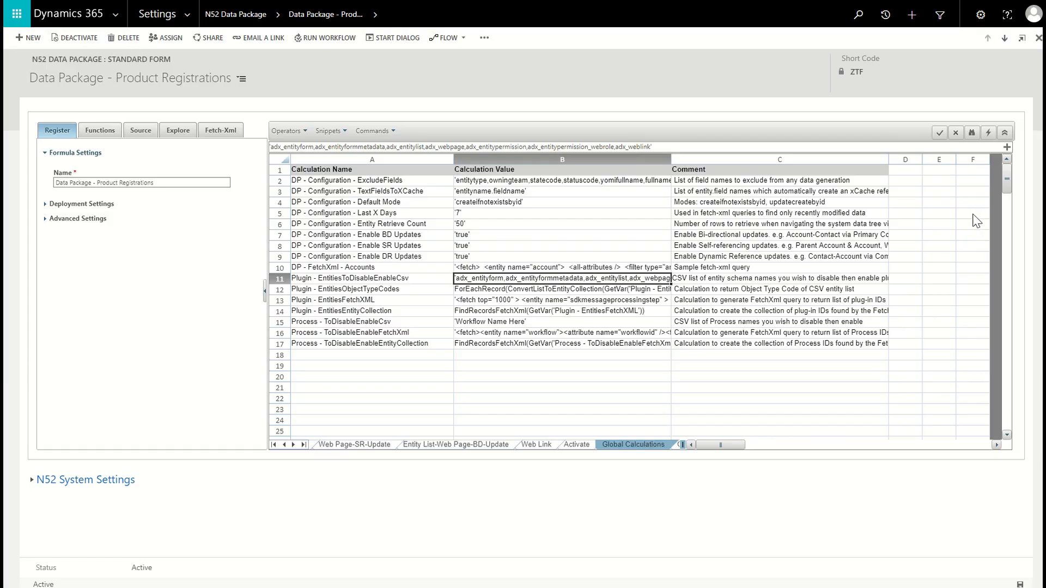
- Execute the Product Registrations data package
left_click(990, 134)
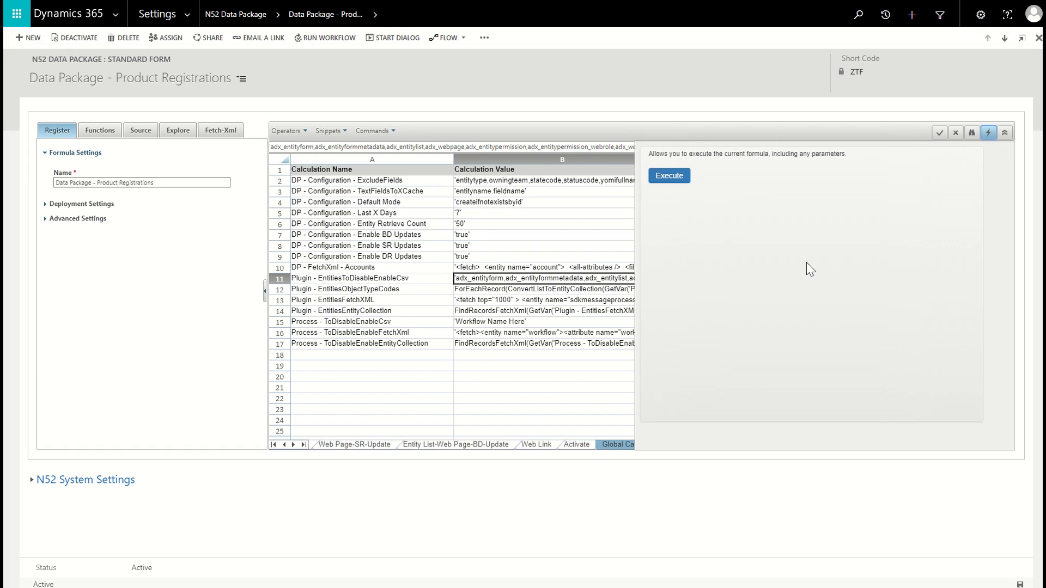
left_click(670, 177)
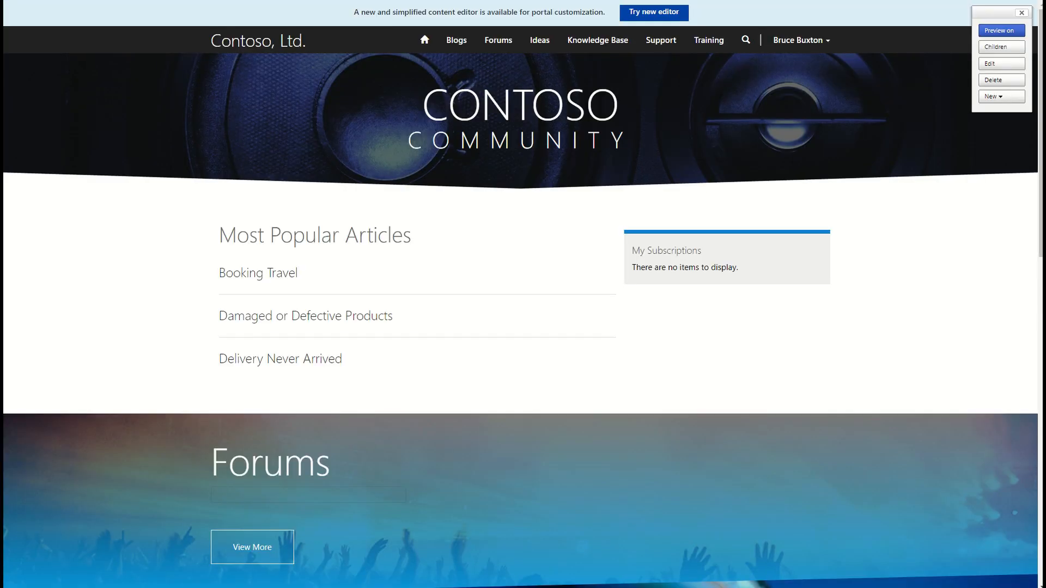
- Open the community portal's _services/about page and clear the portal cache
type("/")
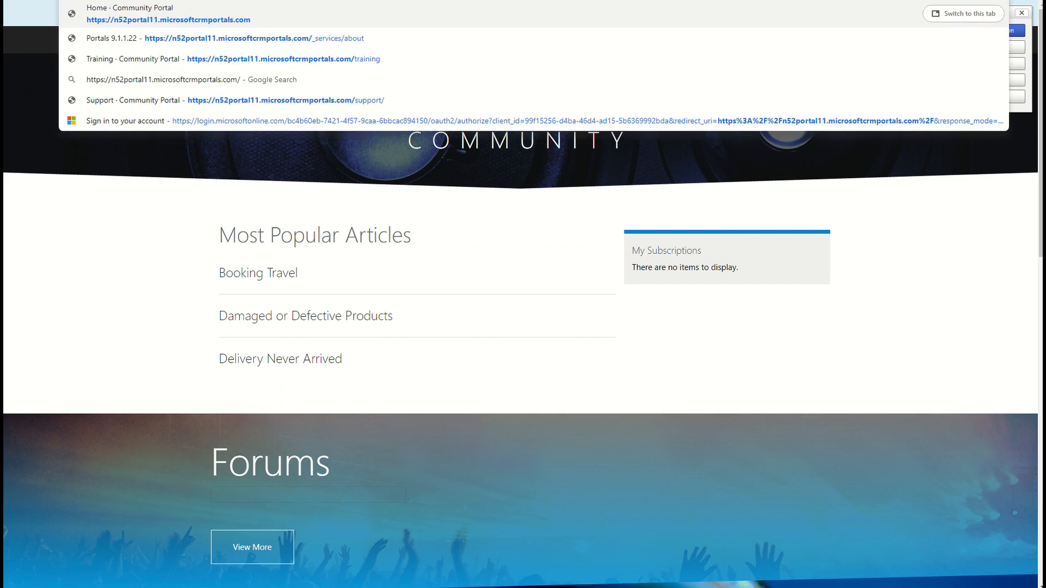
key("Down")
key("Down")
key("Up")
key("Return")
left_click(250, 222)
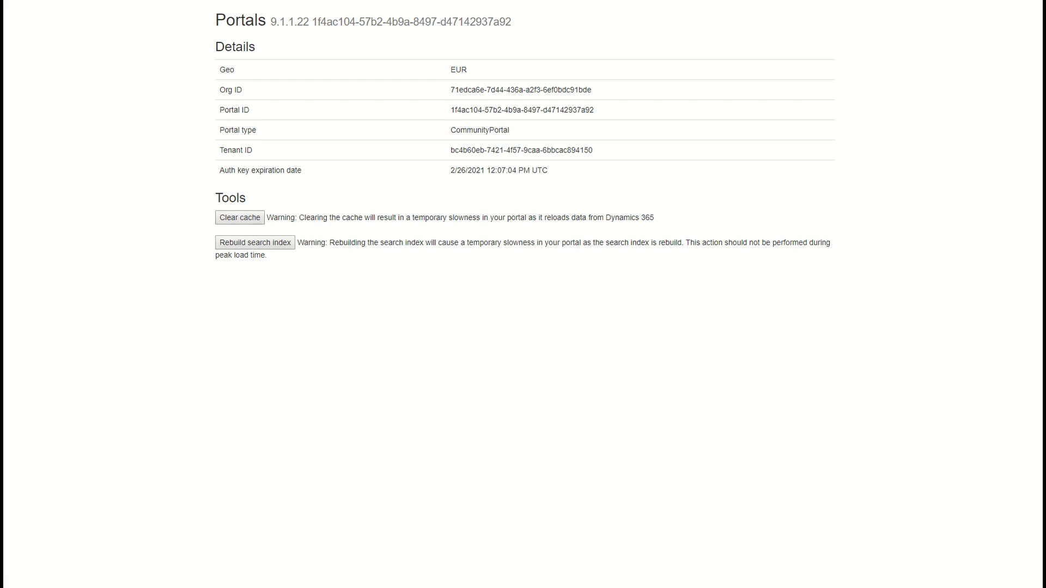
- Return to the portal home page and open Product Registrations under Support
key("BackSpace")
key("Return")
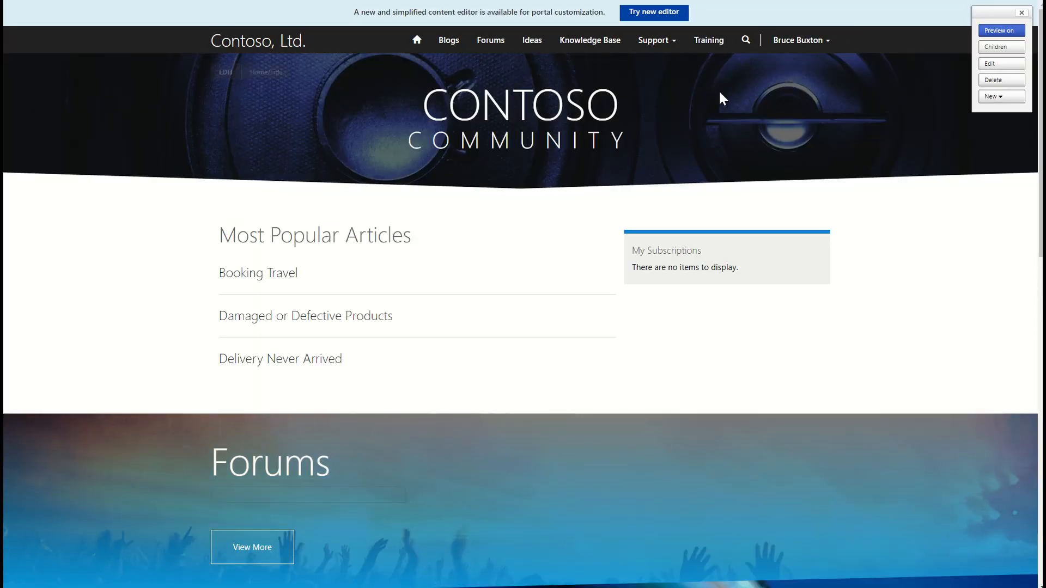
left_click(655, 41)
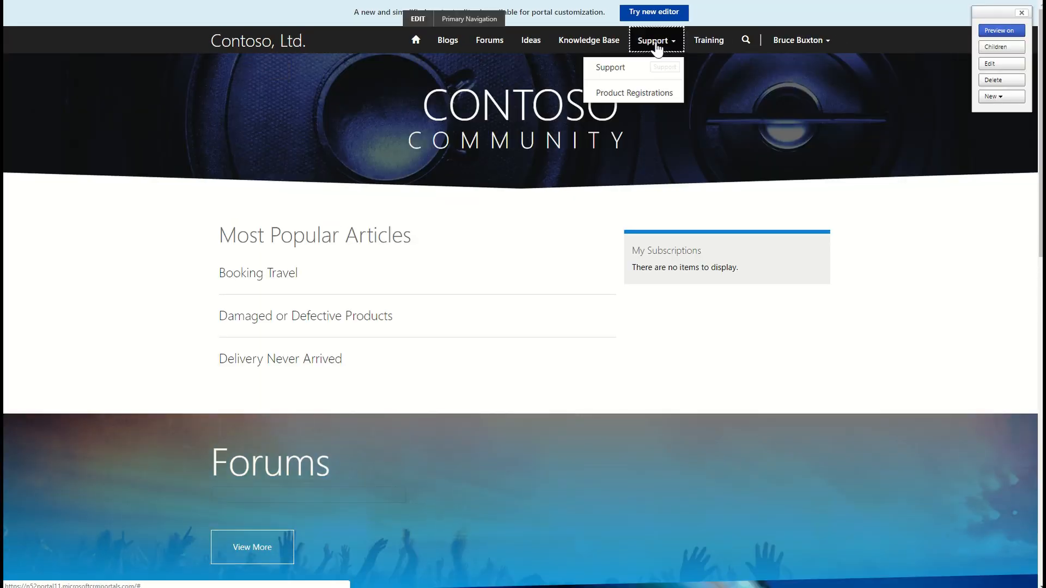
left_click(639, 97)
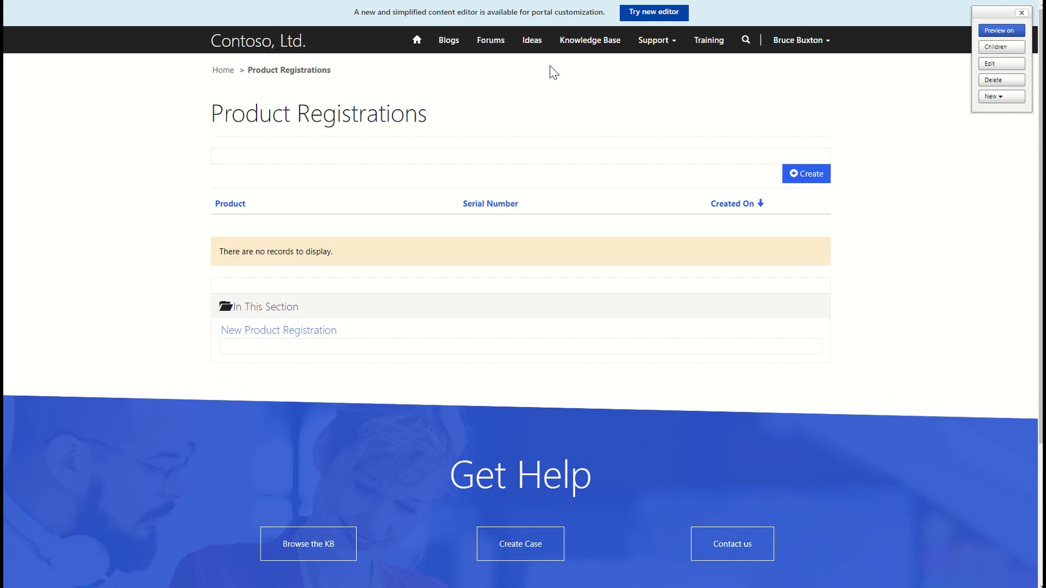
- Submit a new product registration for CRM Online: Enterprise (sample) with serial number 1234567, and return to the Product Registrations page
left_click(818, 180)
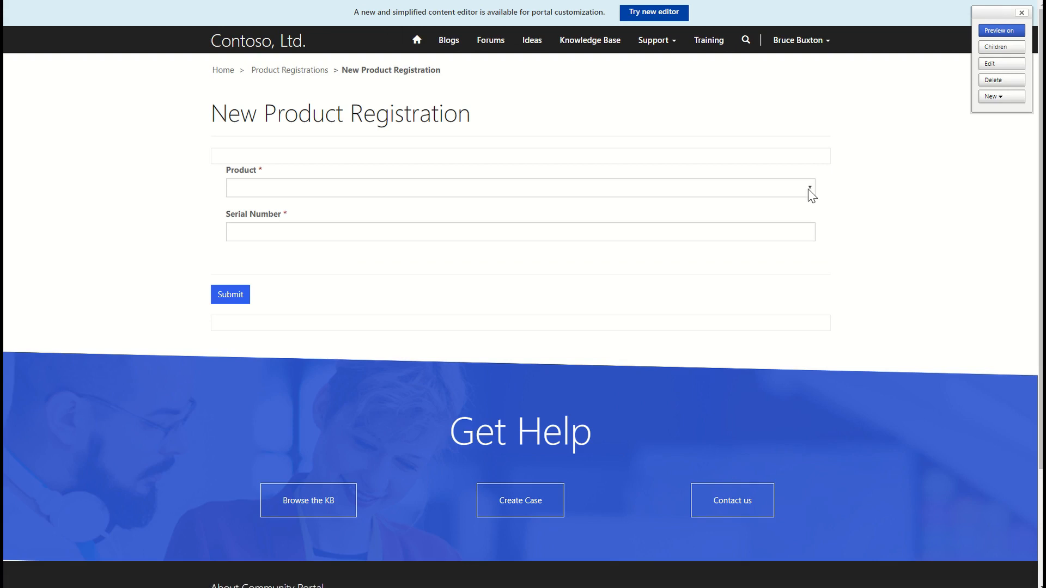
left_click(811, 190)
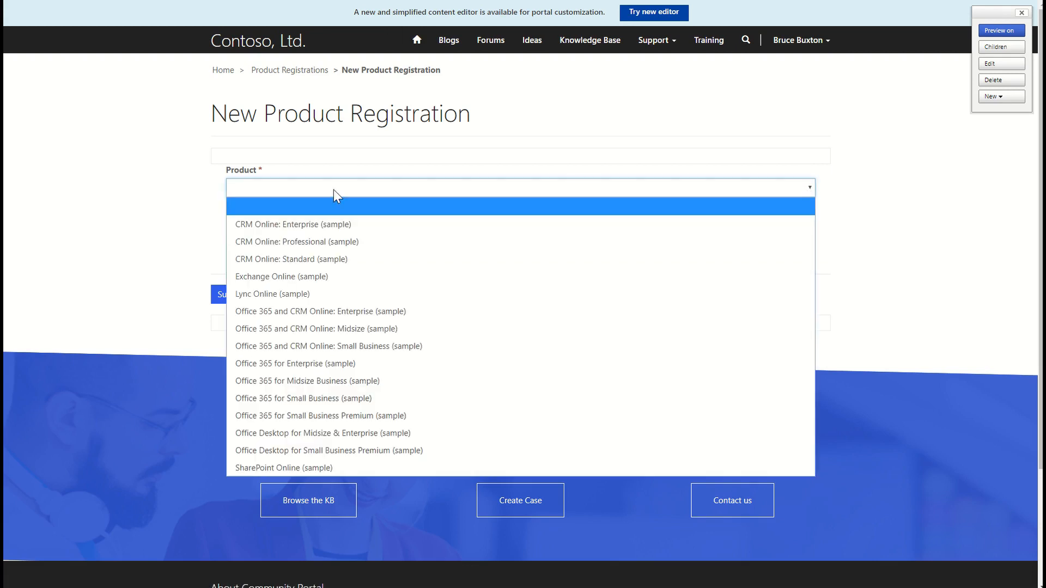
left_click(327, 226)
left_click(323, 232)
type("1234567")
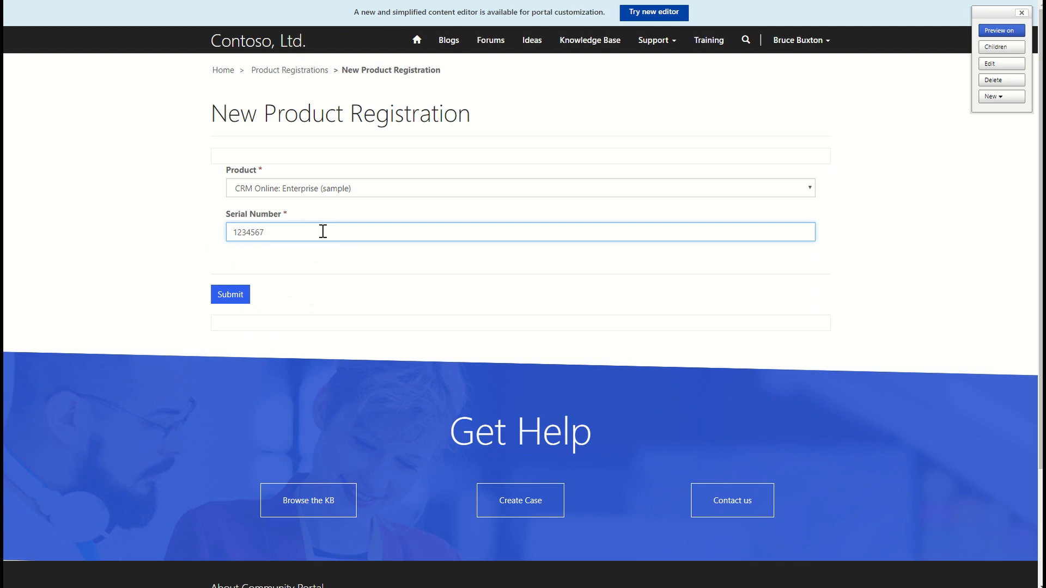
left_click(230, 294)
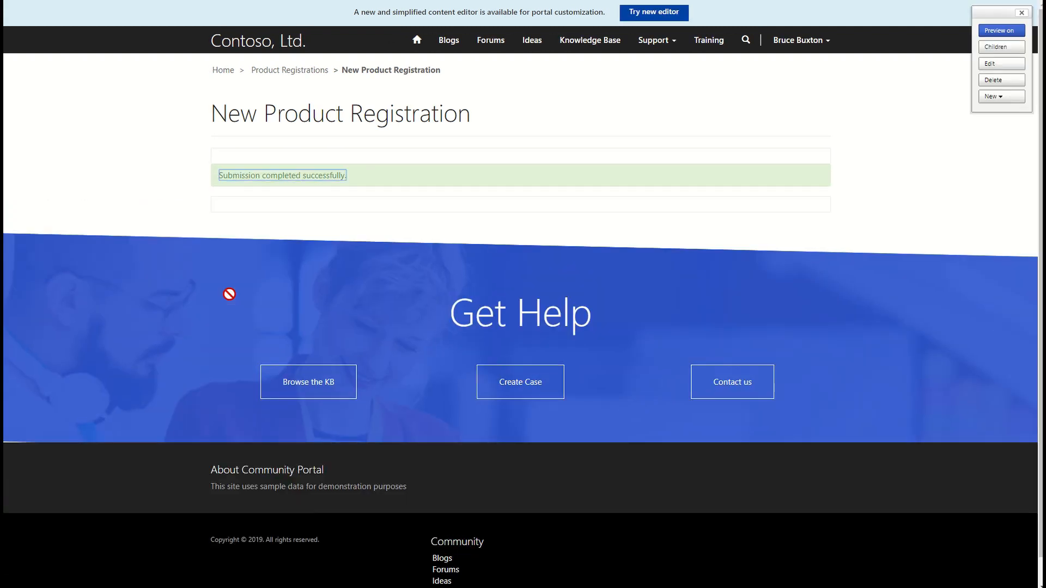
left_click(295, 73)
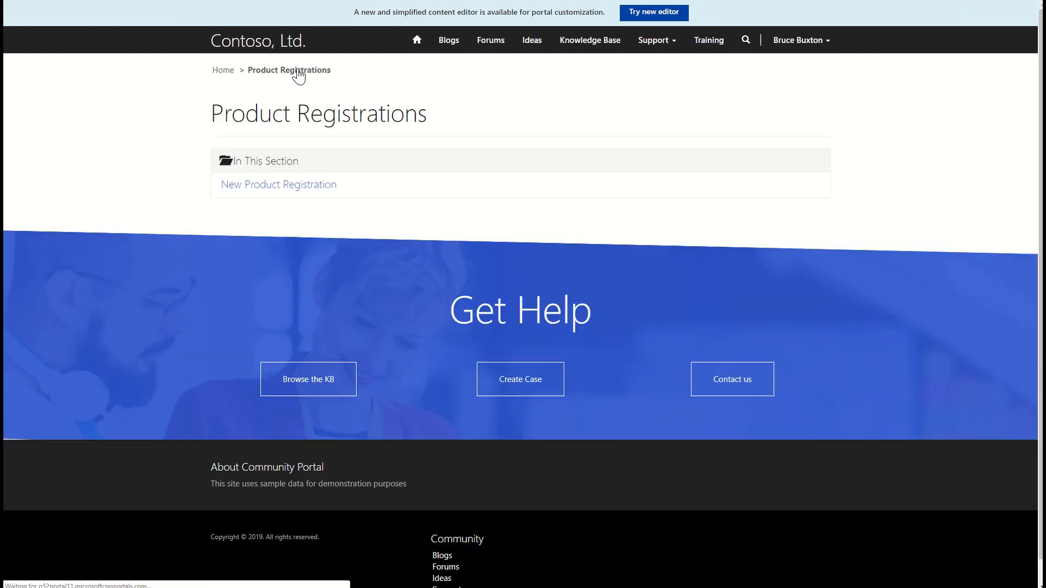